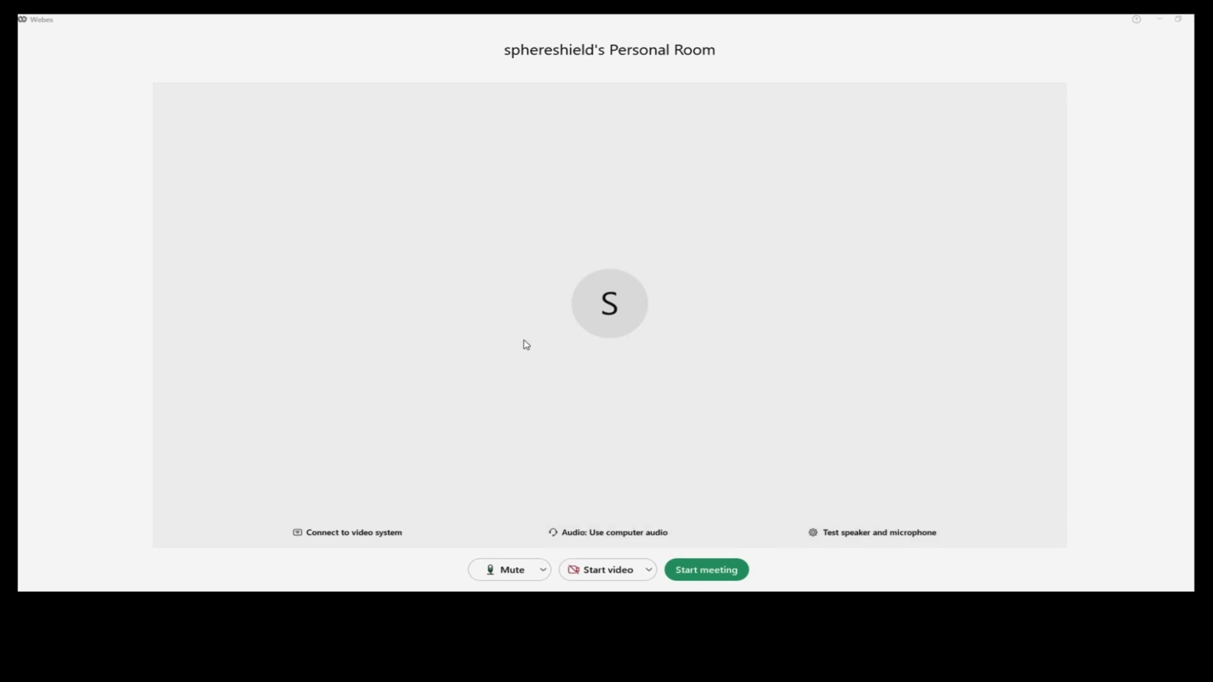
Start the Personal Room meeting and open Webex Assistant's Captions & Highlights panel.
click(708, 570)
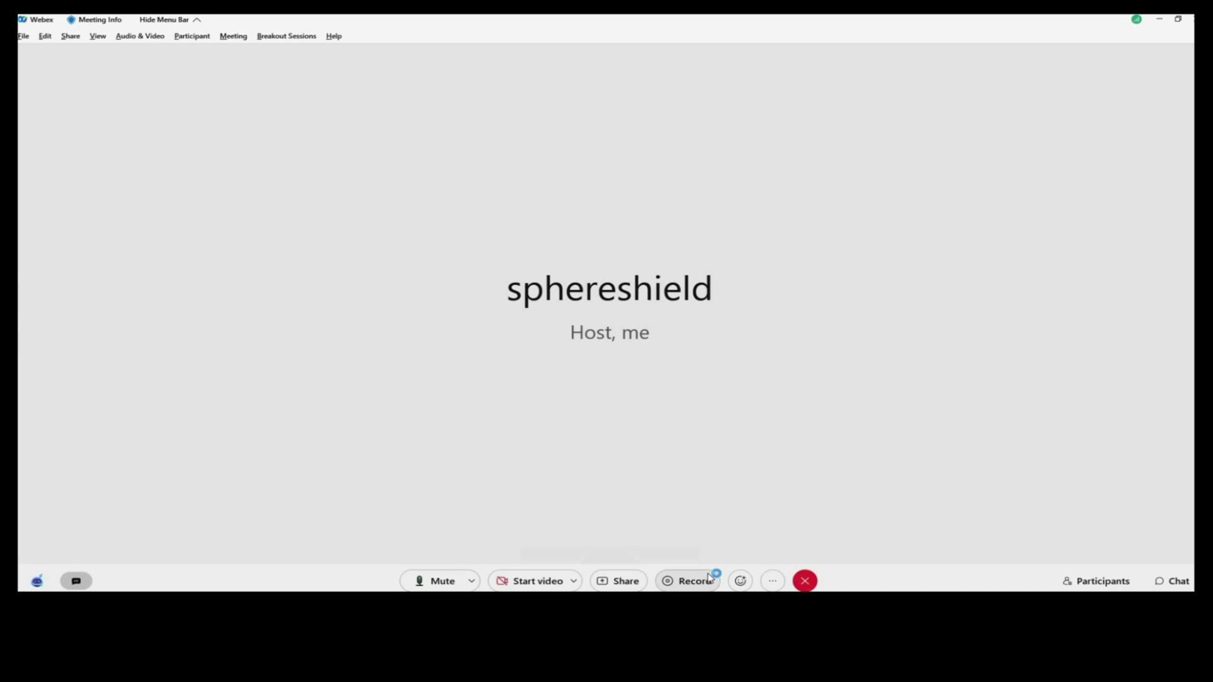
click(37, 582)
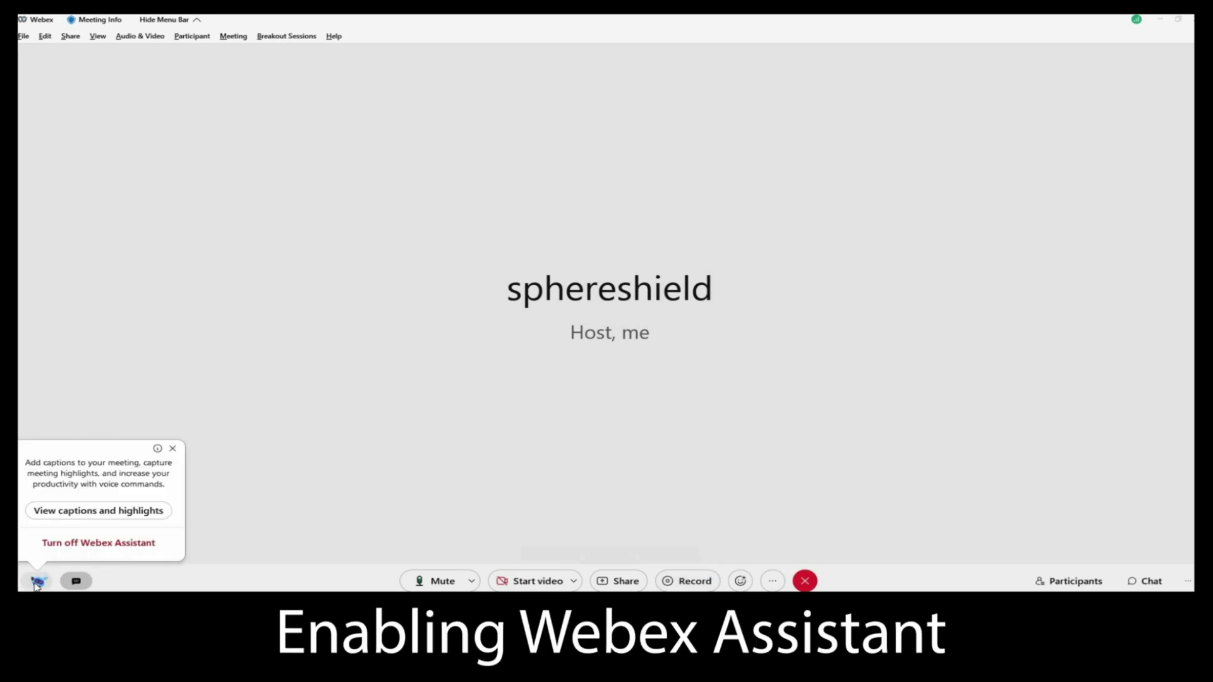
click(70, 512)
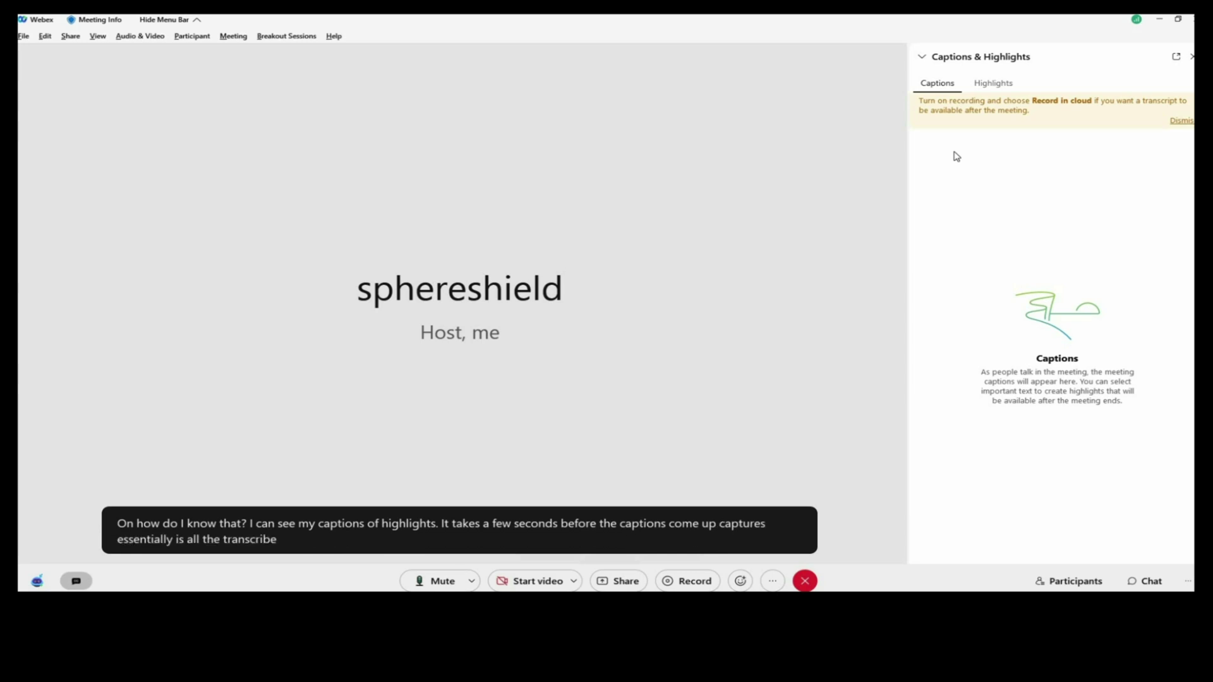
Check the empty Highlights tab, view the supported voice commands list, then minimize it.
click(995, 86)
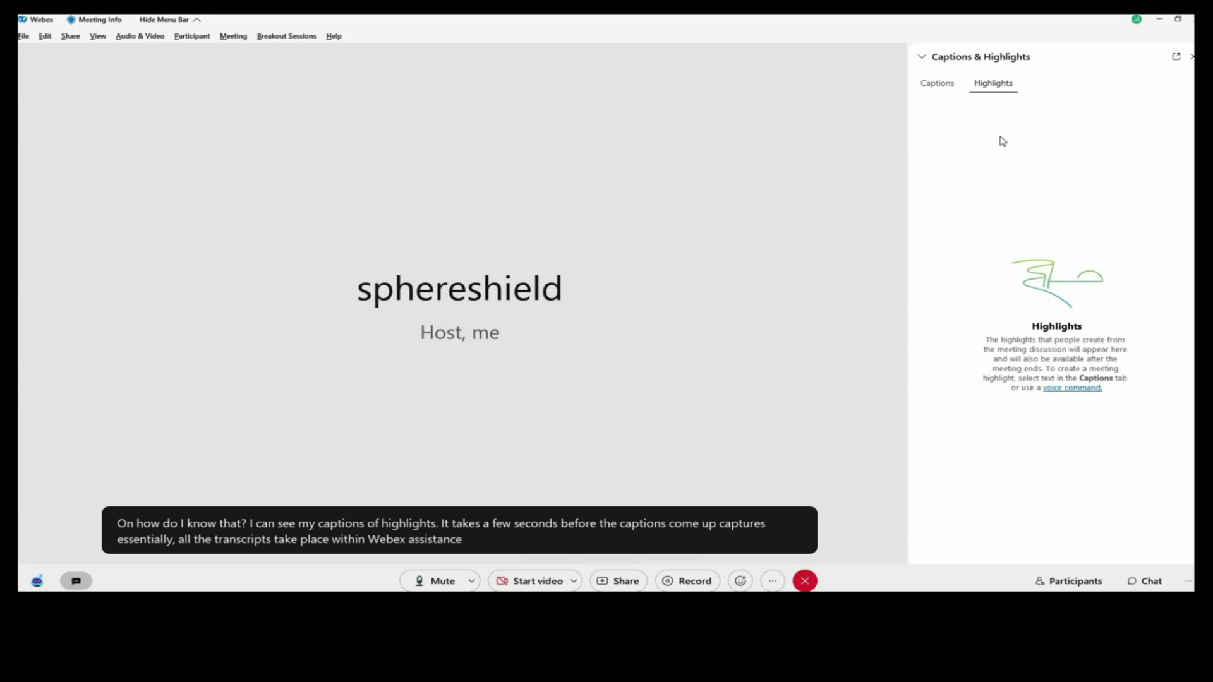
click(1076, 395)
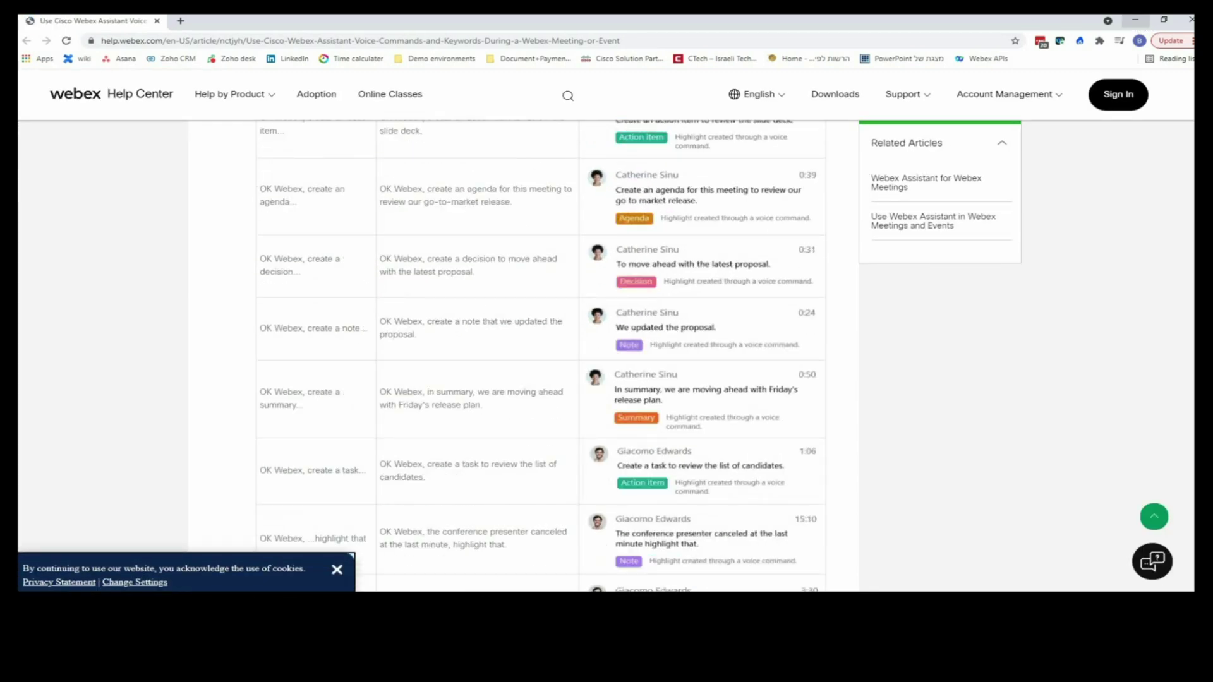
click(1135, 20)
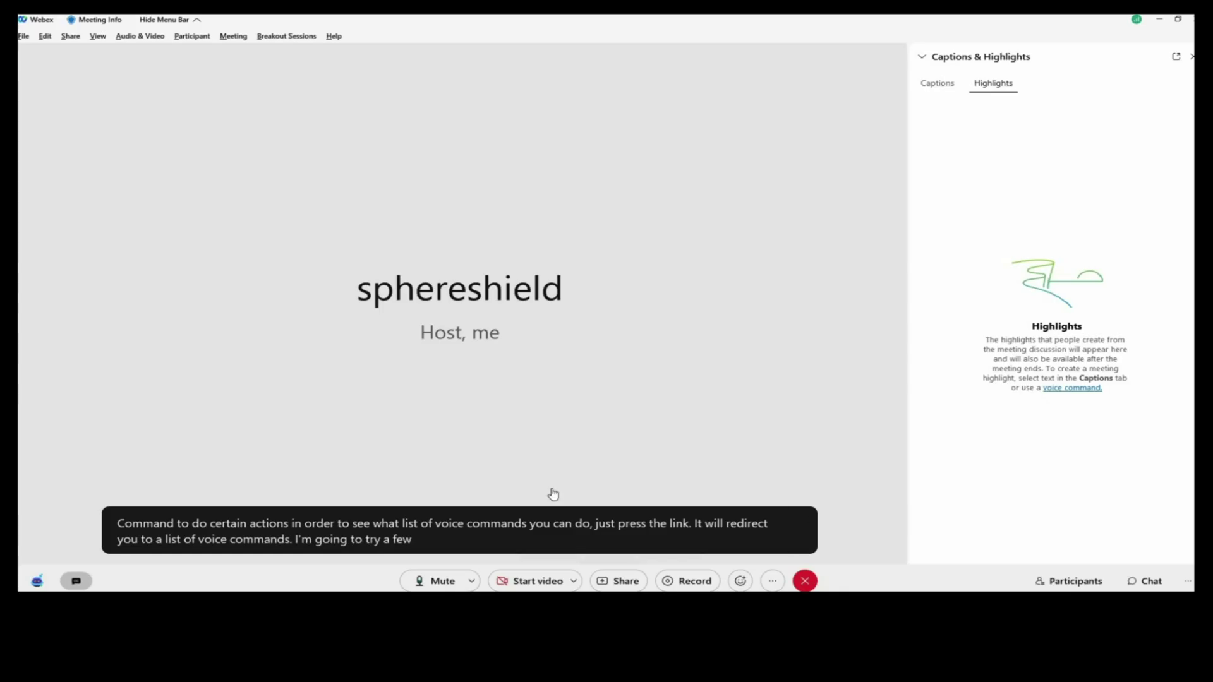
Return to the captions transcript while the action item to review the slide deck is voiced.
click(939, 89)
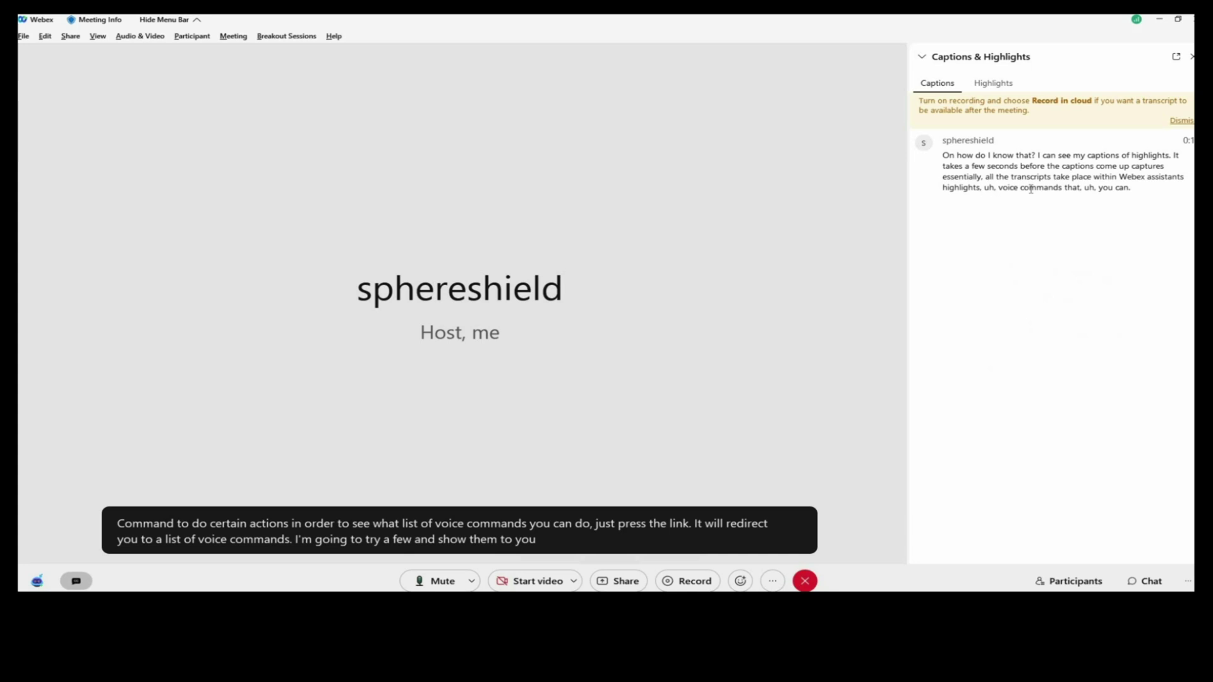
mouse_move(1030, 188)
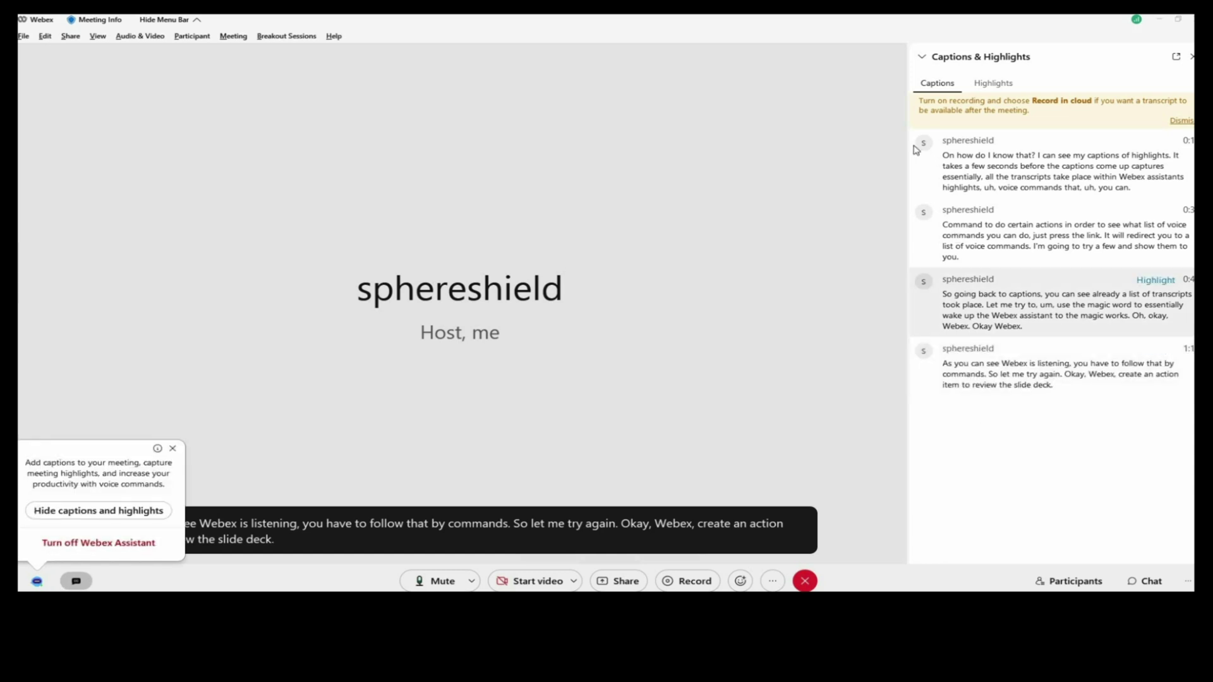
Confirm the slide-deck action item, then voice a decision to move ahead with the latest proposal.
click(1003, 87)
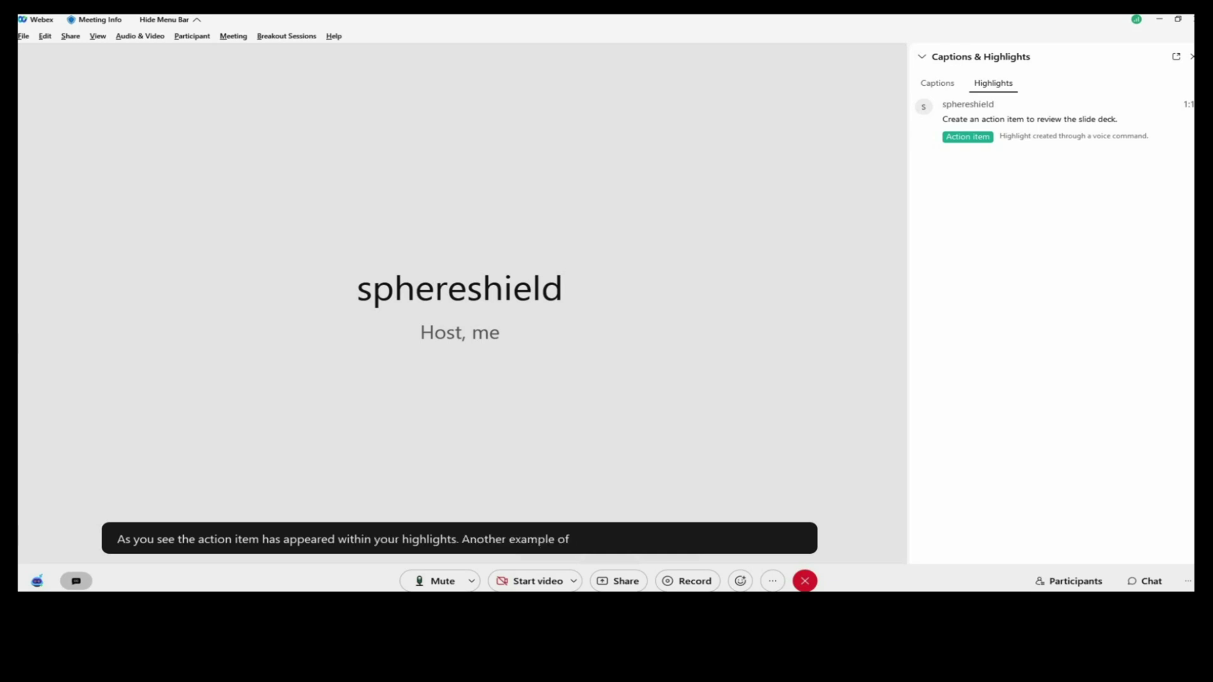
click(63, 510)
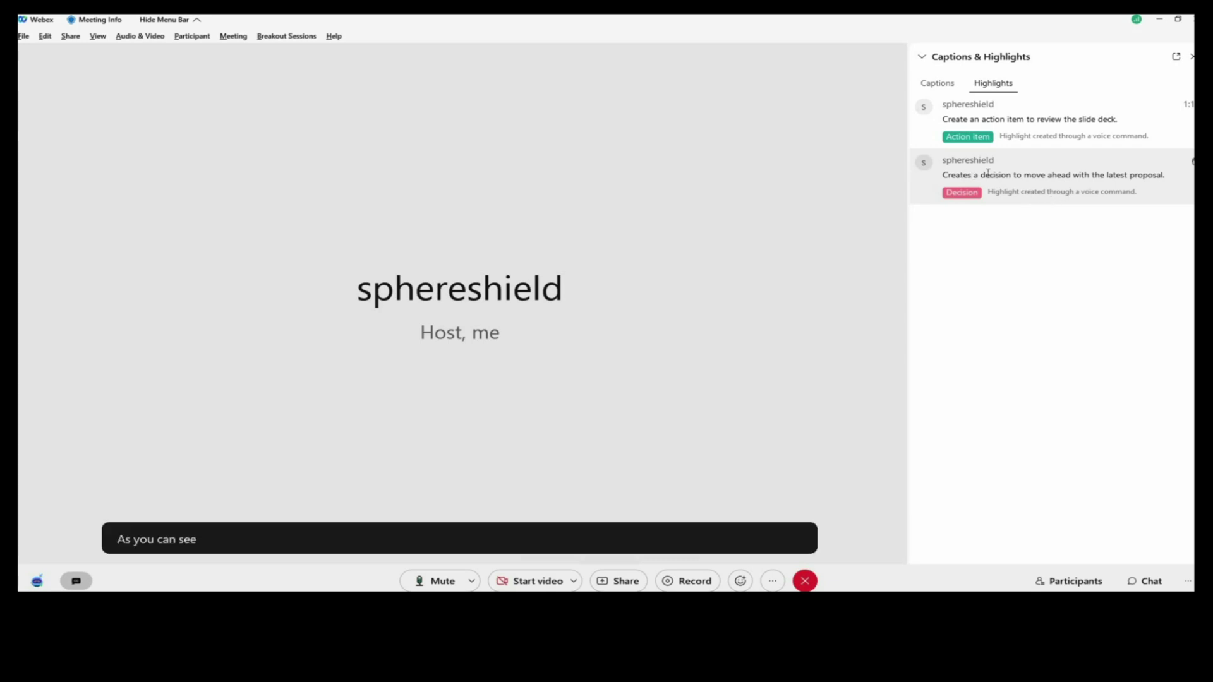
click(929, 80)
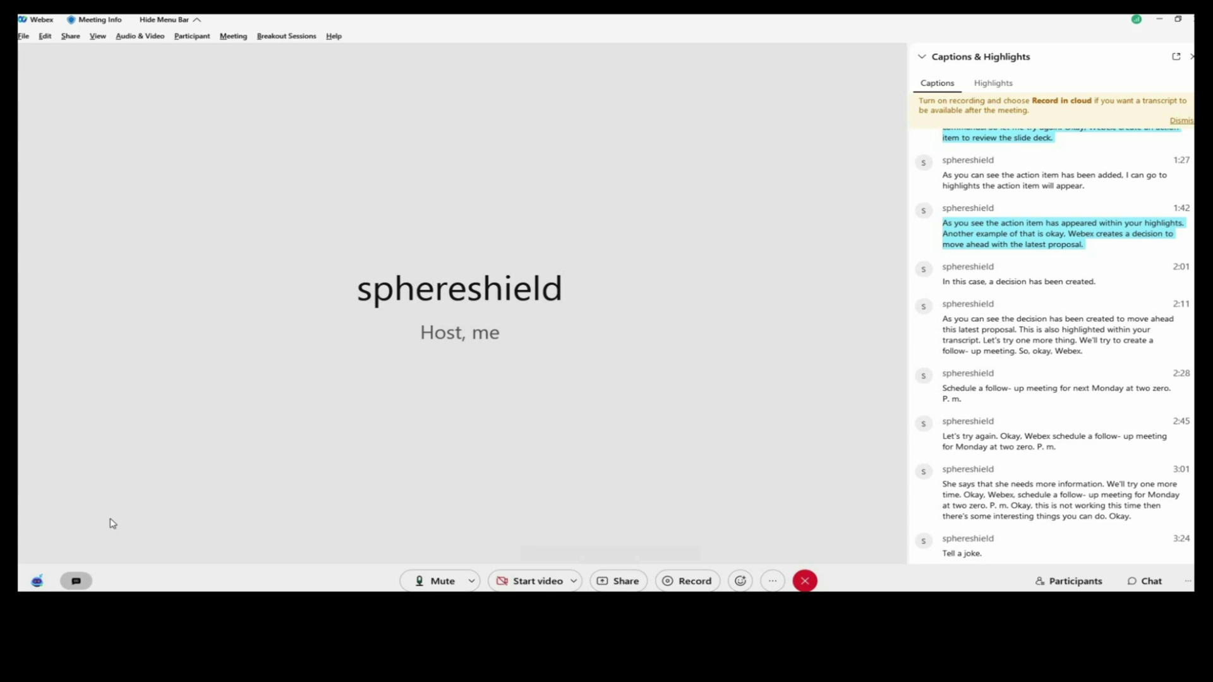
Verify the decision in the highlights list, then return to the captions transcript.
click(990, 87)
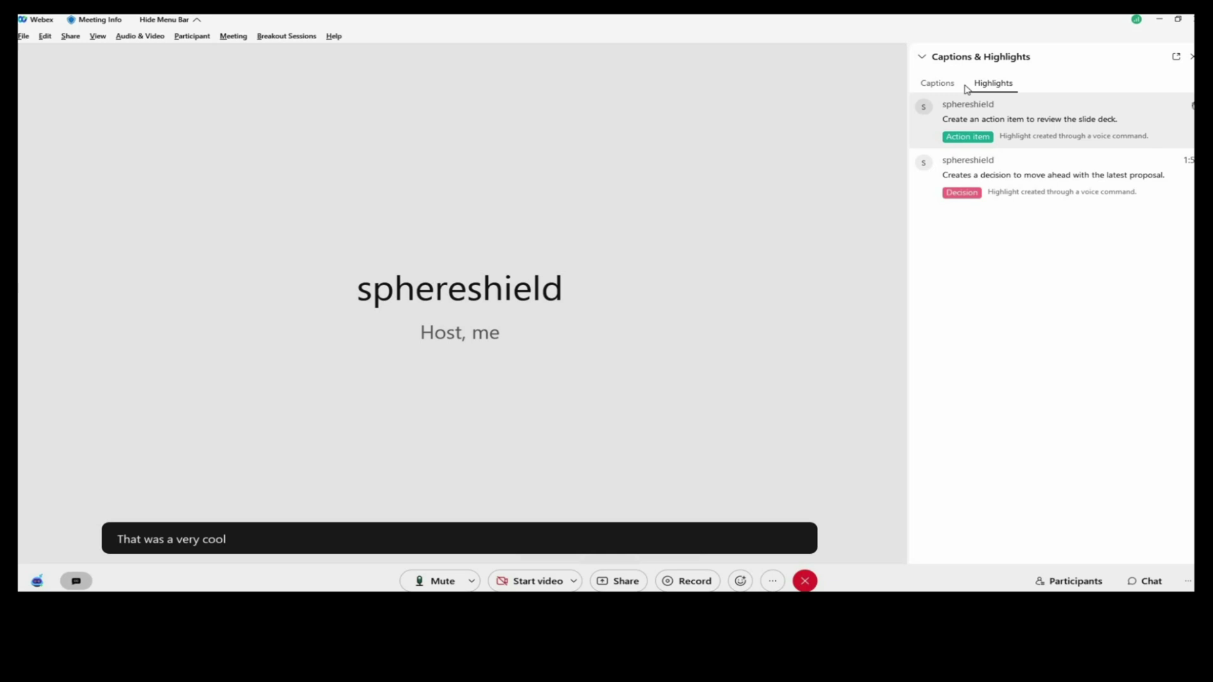
click(942, 89)
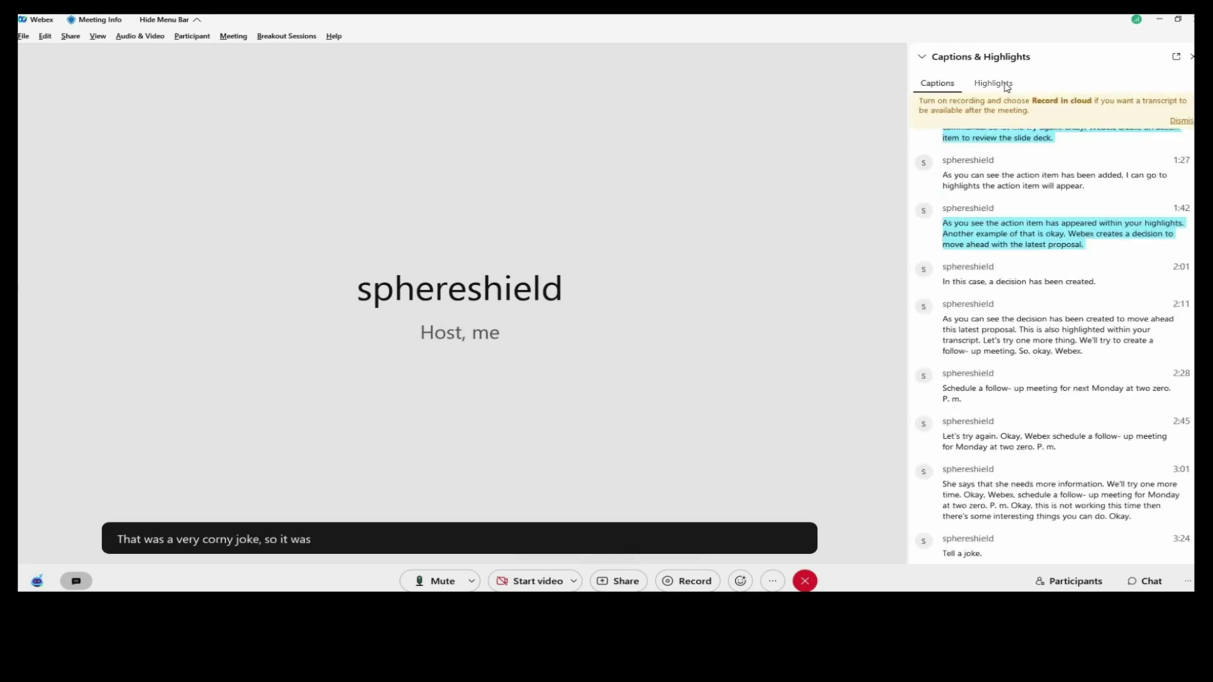
click(948, 90)
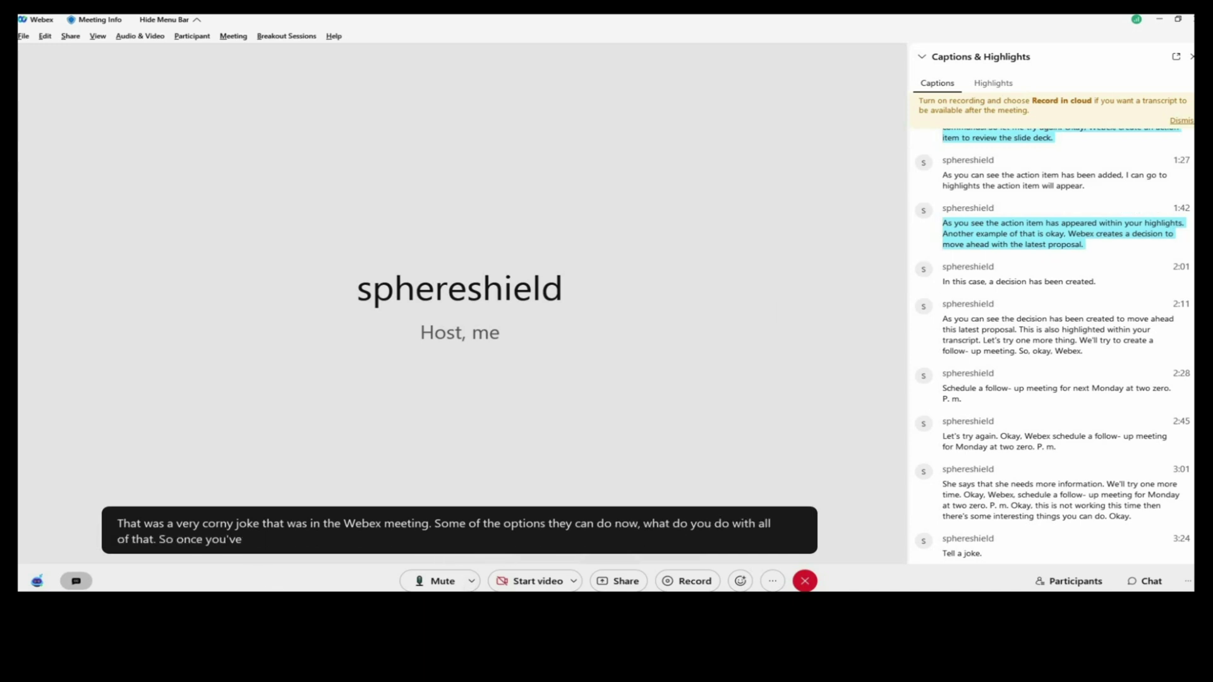
Open My Webex meetings in the web portal and list the completed meetings.
click(264, 563)
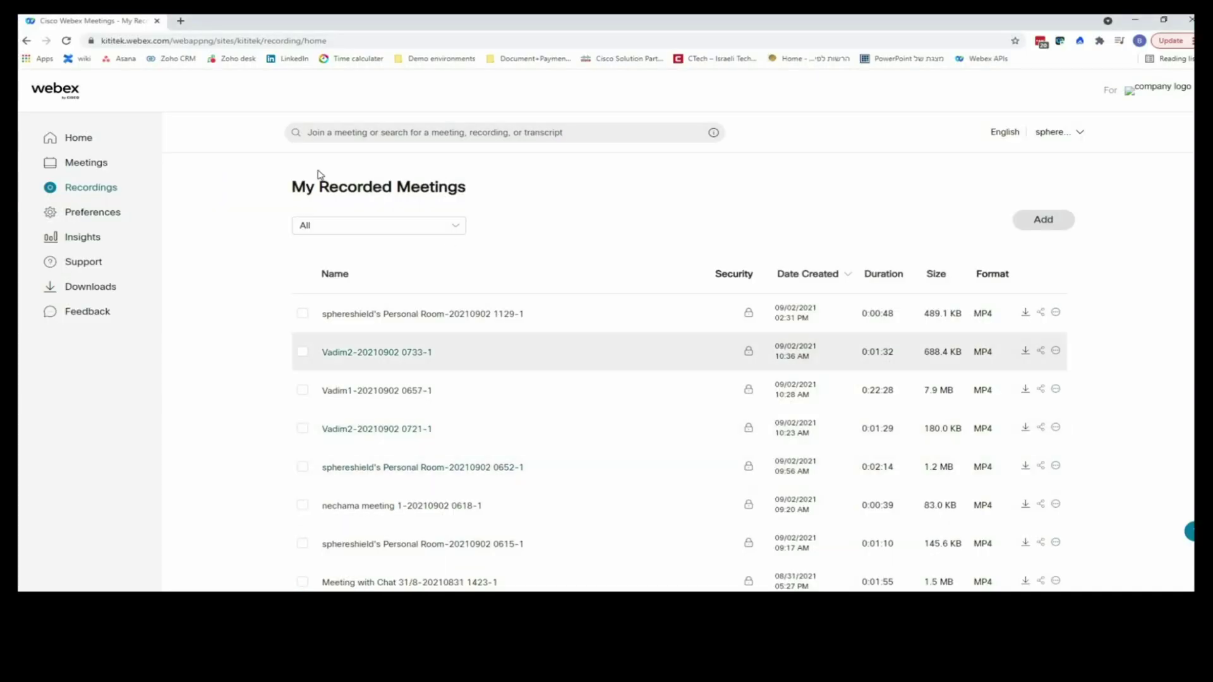
scroll(379, 306, down, 1)
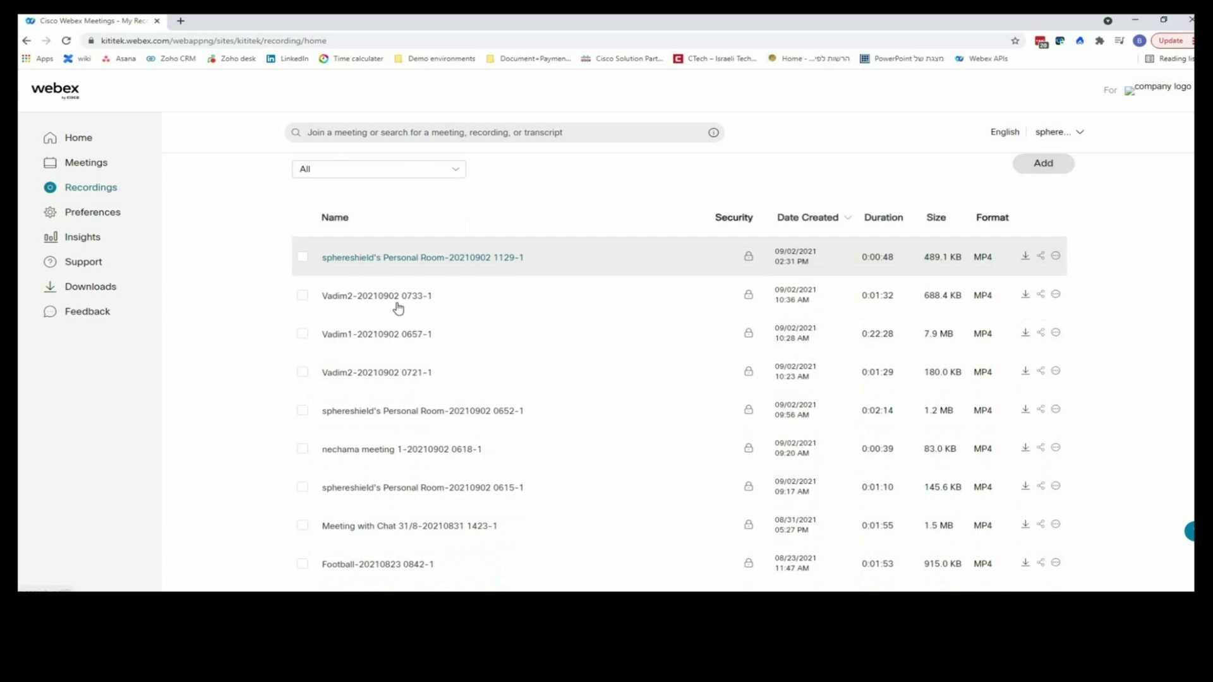
scroll(189, 202, up, 1)
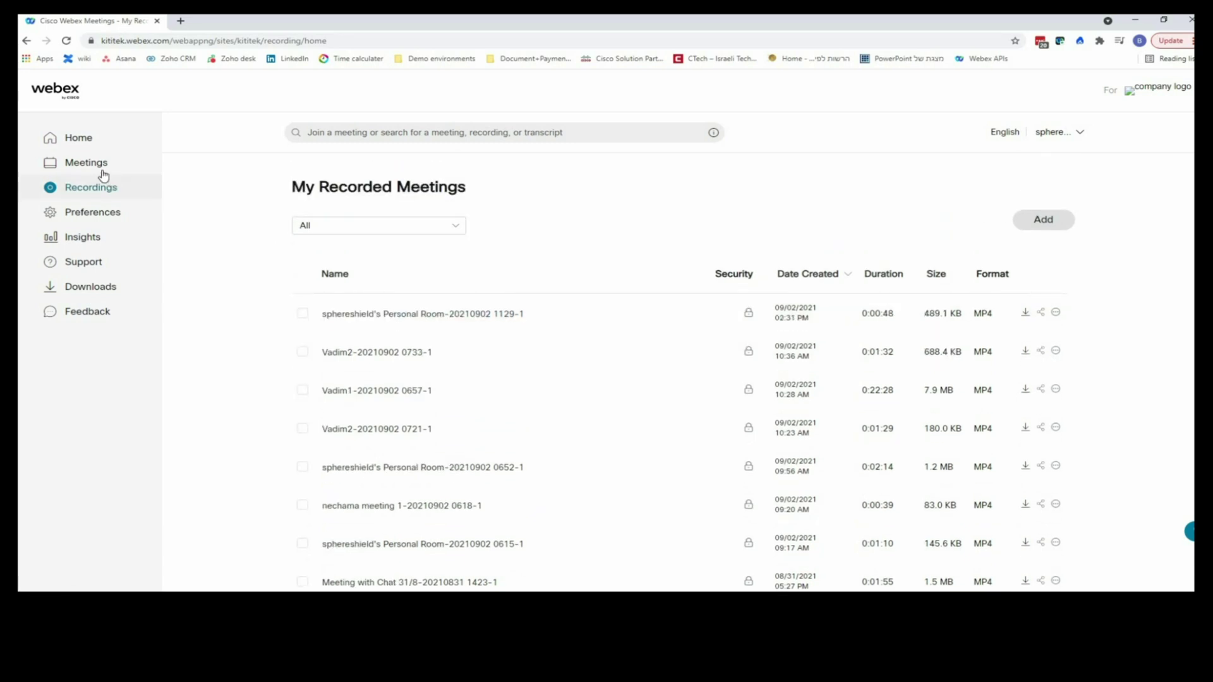
click(103, 170)
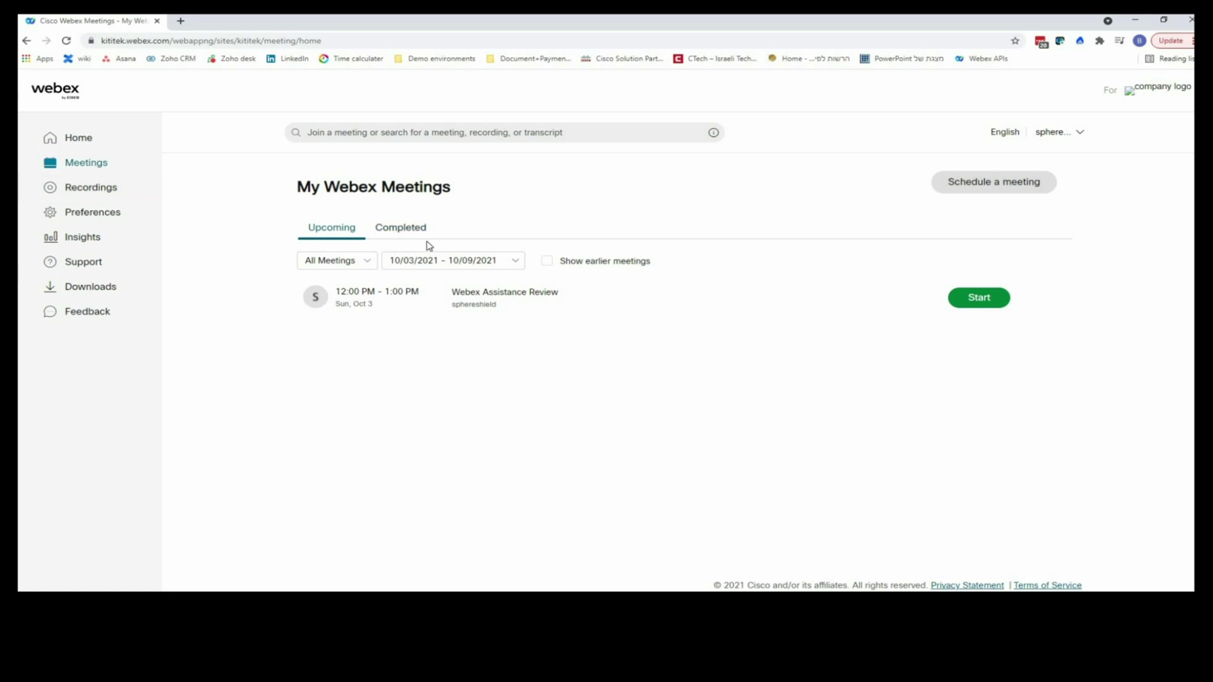
click(403, 235)
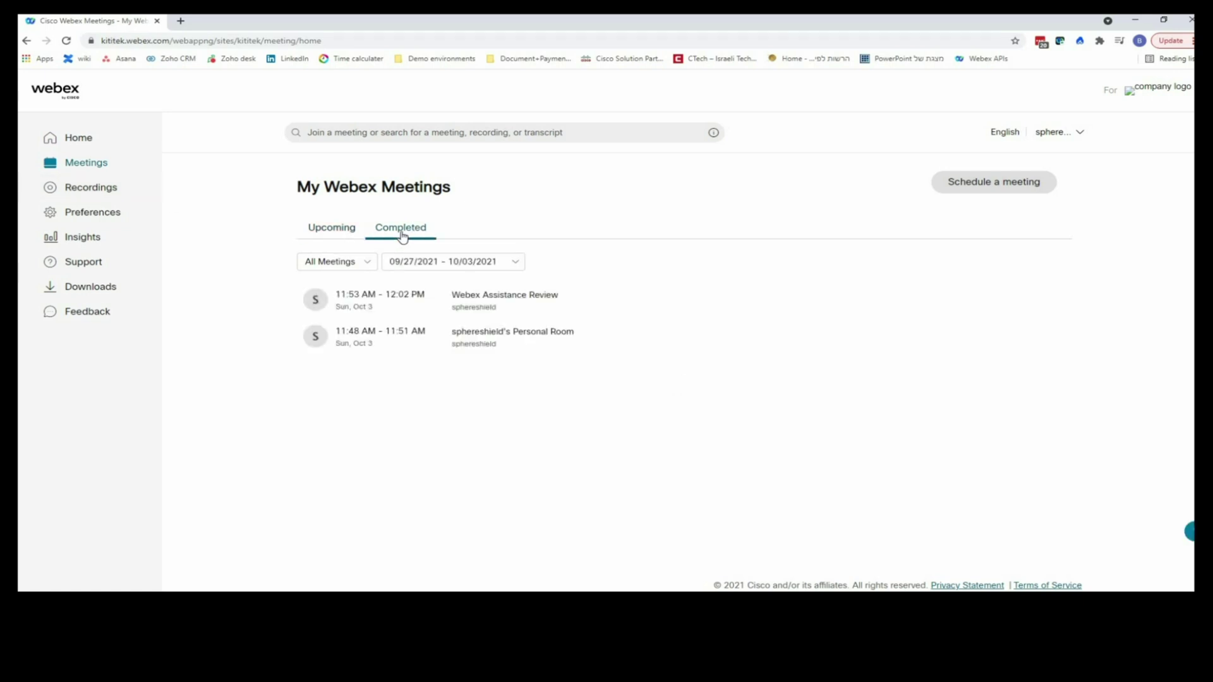
Change the date range's From month from 09 to 06, making it 06/27/2021.
click(352, 263)
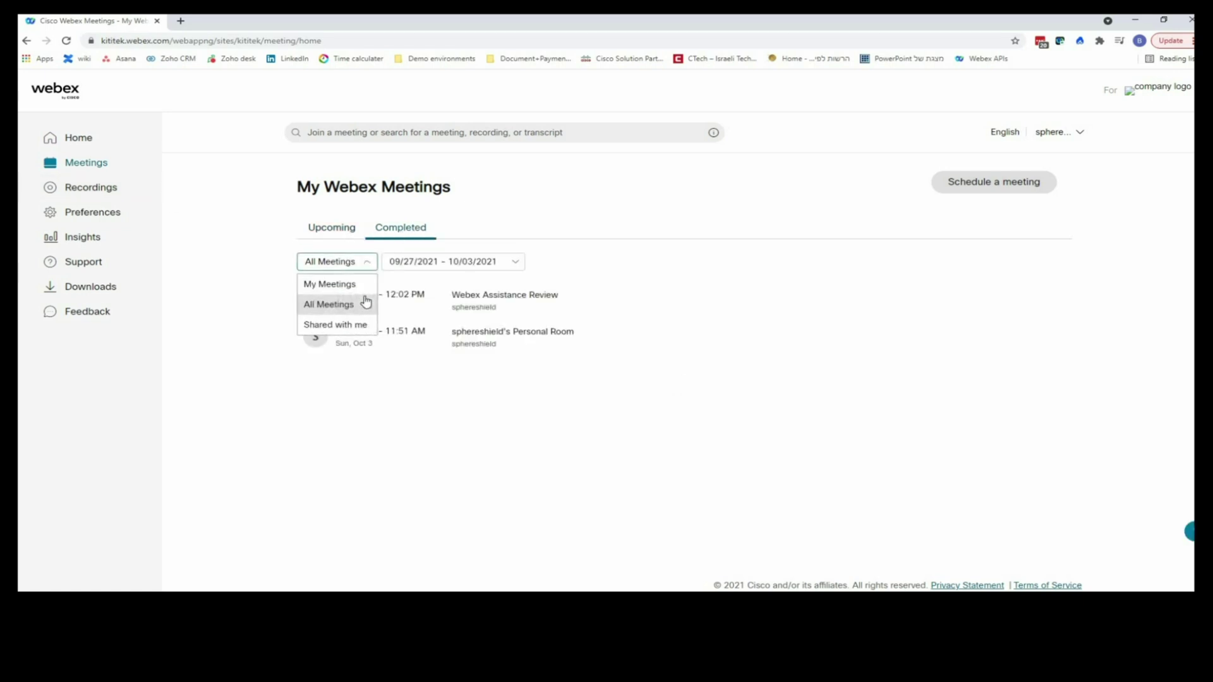
click(443, 262)
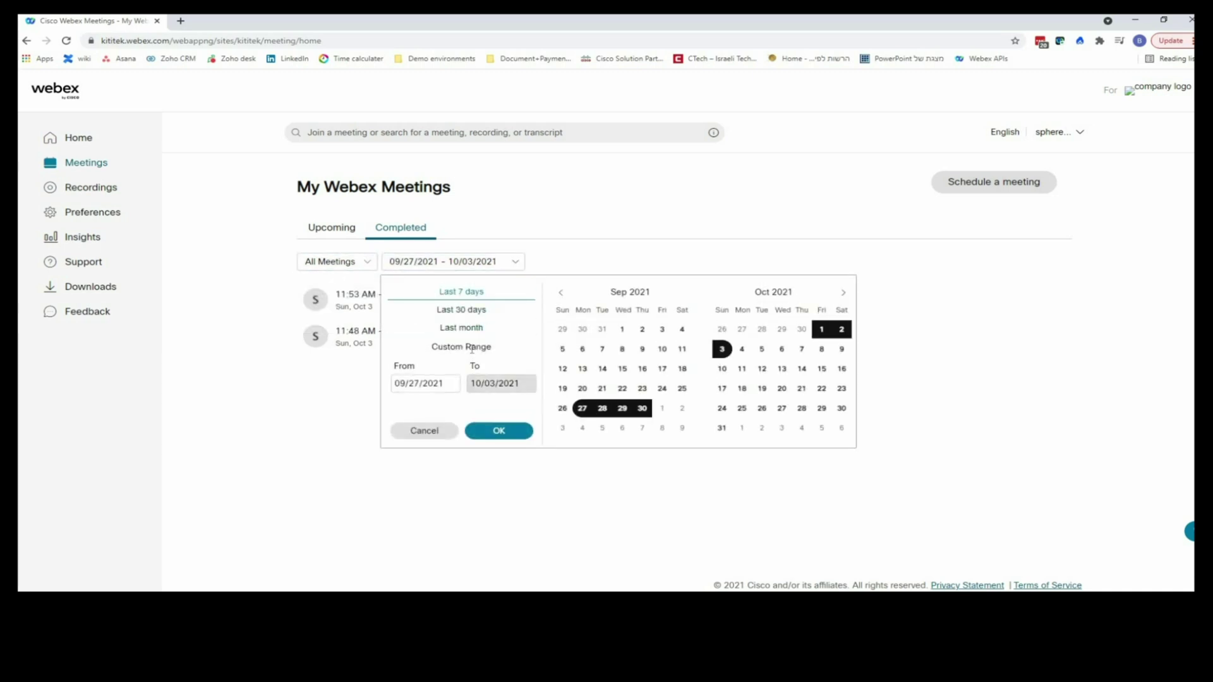
click(436, 388)
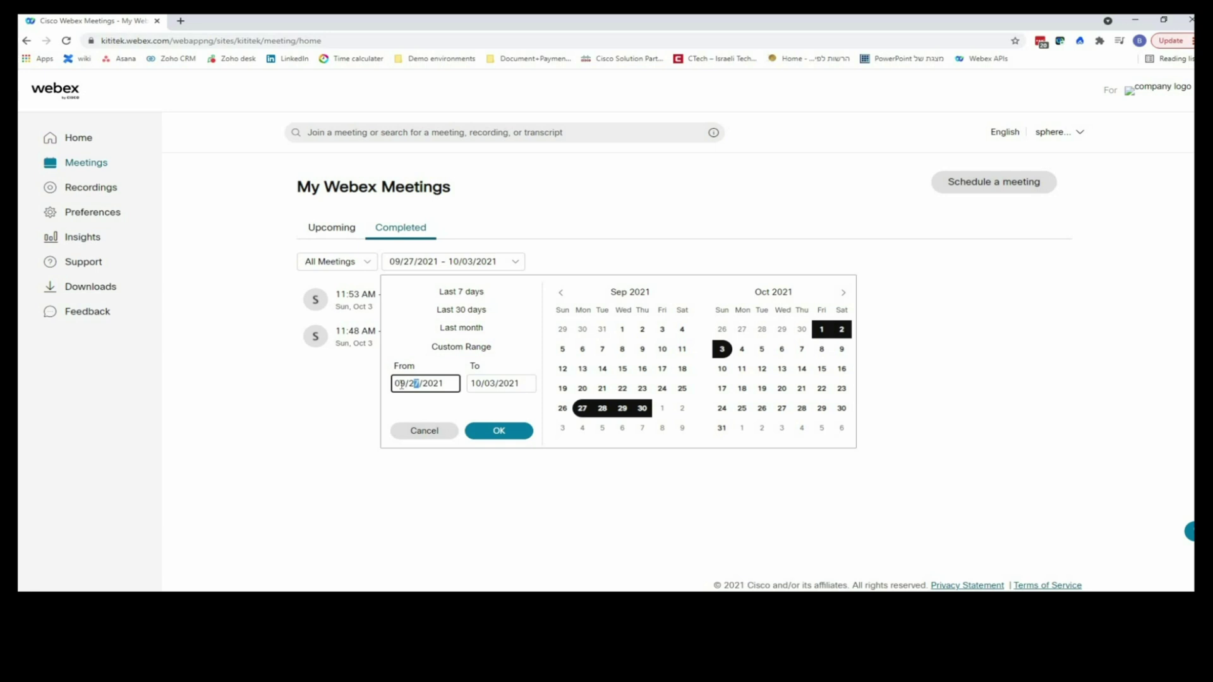
drag(405, 383, 368, 384)
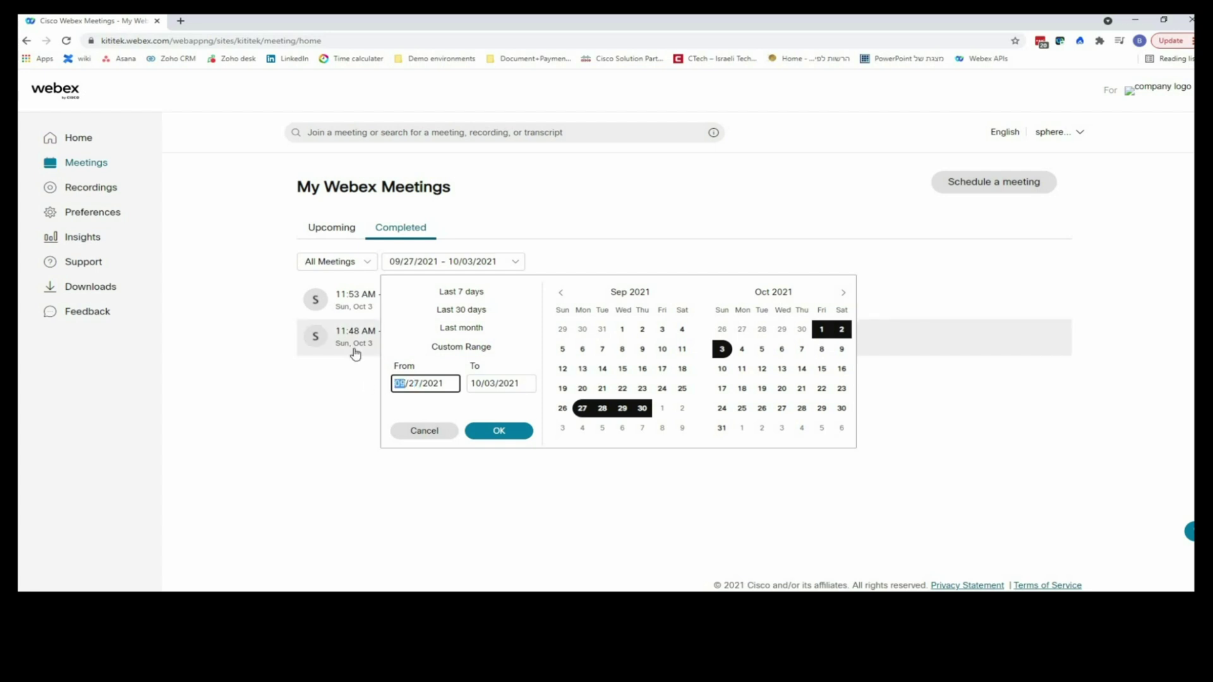
text(06)
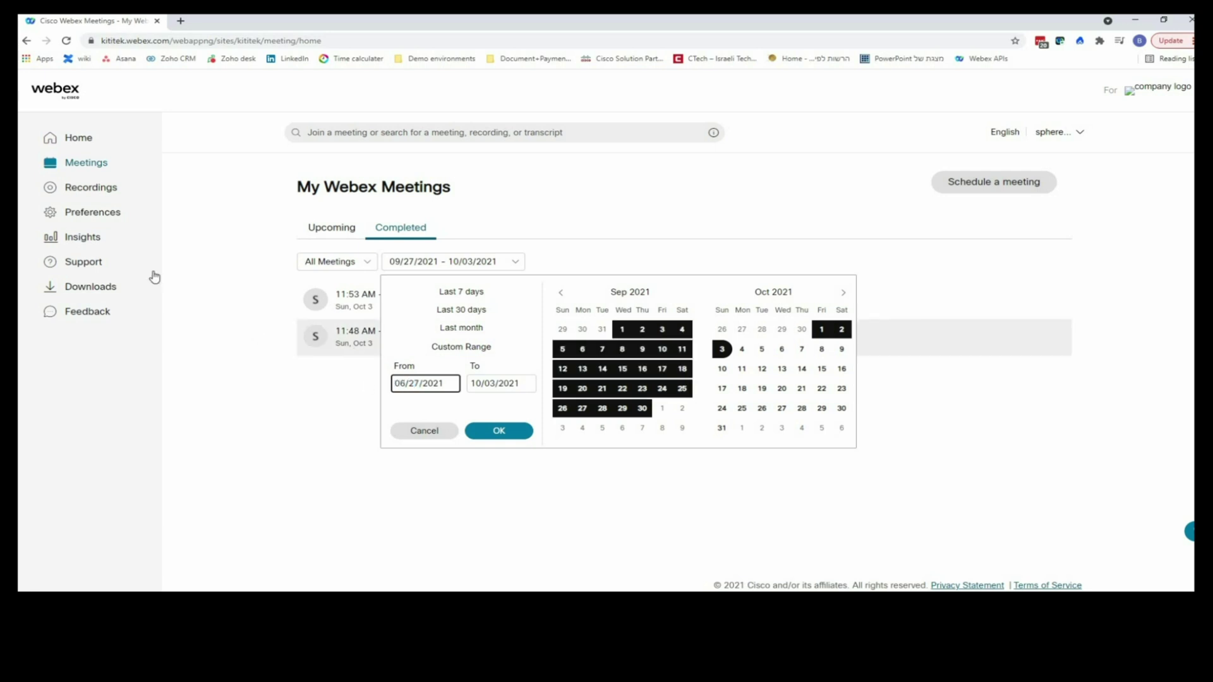
Apply the 06/27/2021 - 10/03/2021 date range and scroll down the meeting list.
click(502, 430)
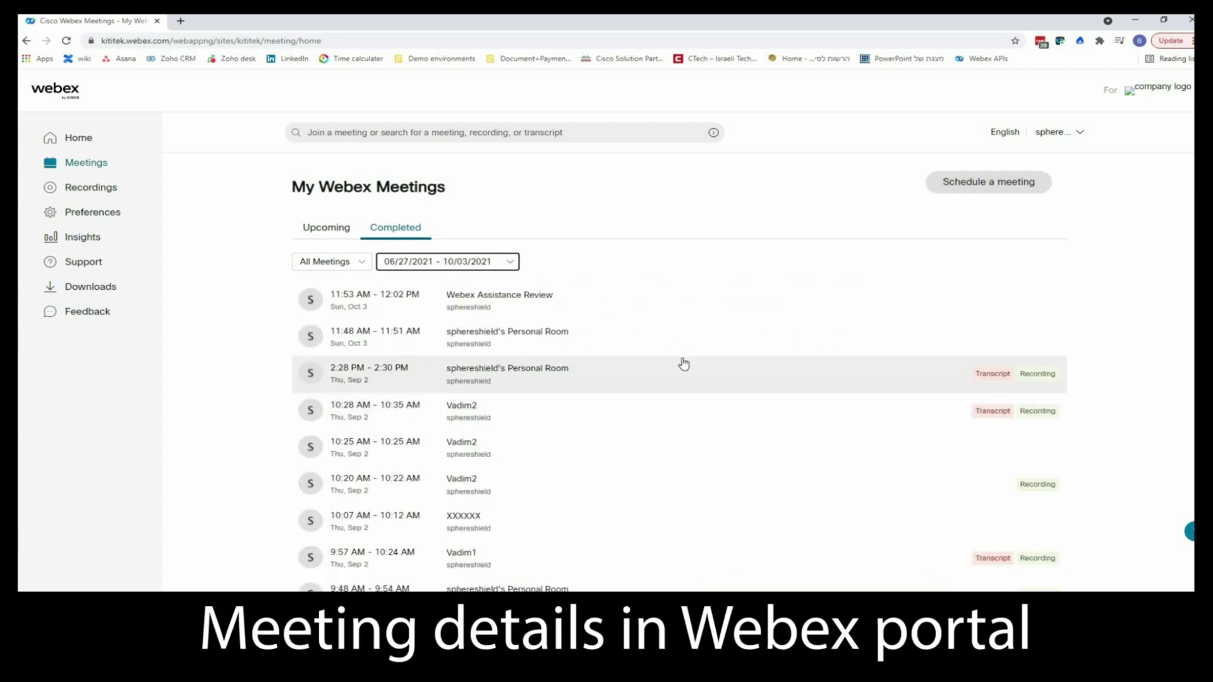
scroll(683, 364, down, 2)
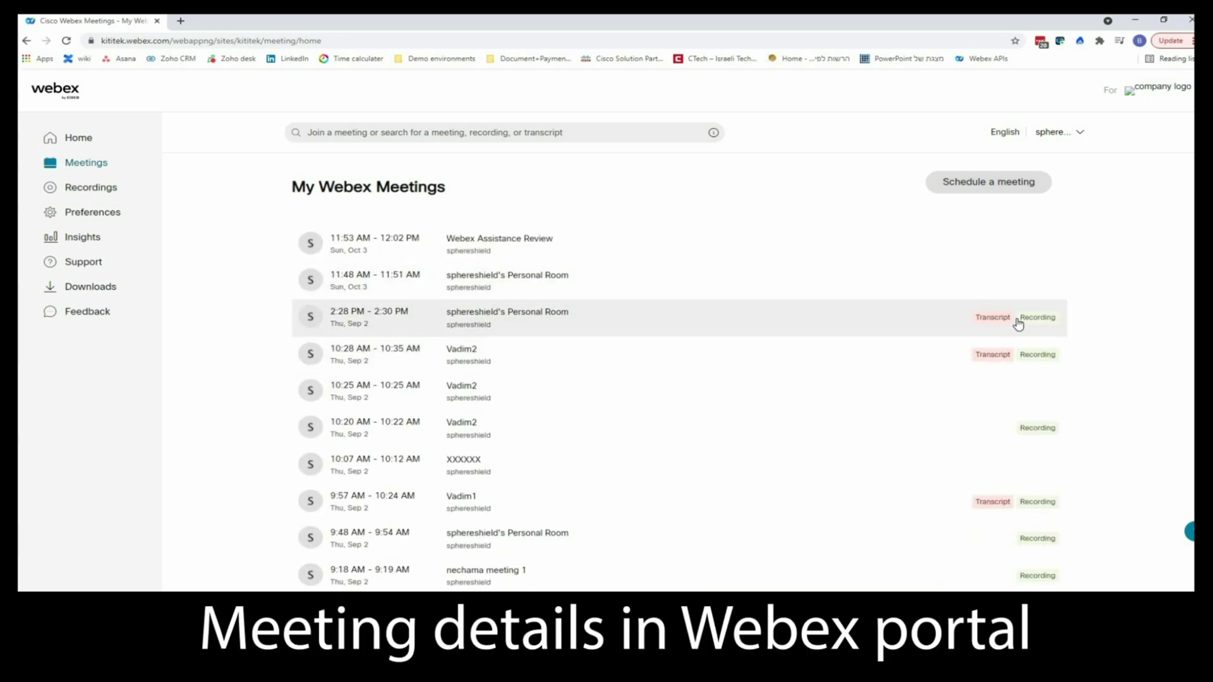
scroll(839, 347, down, 5)
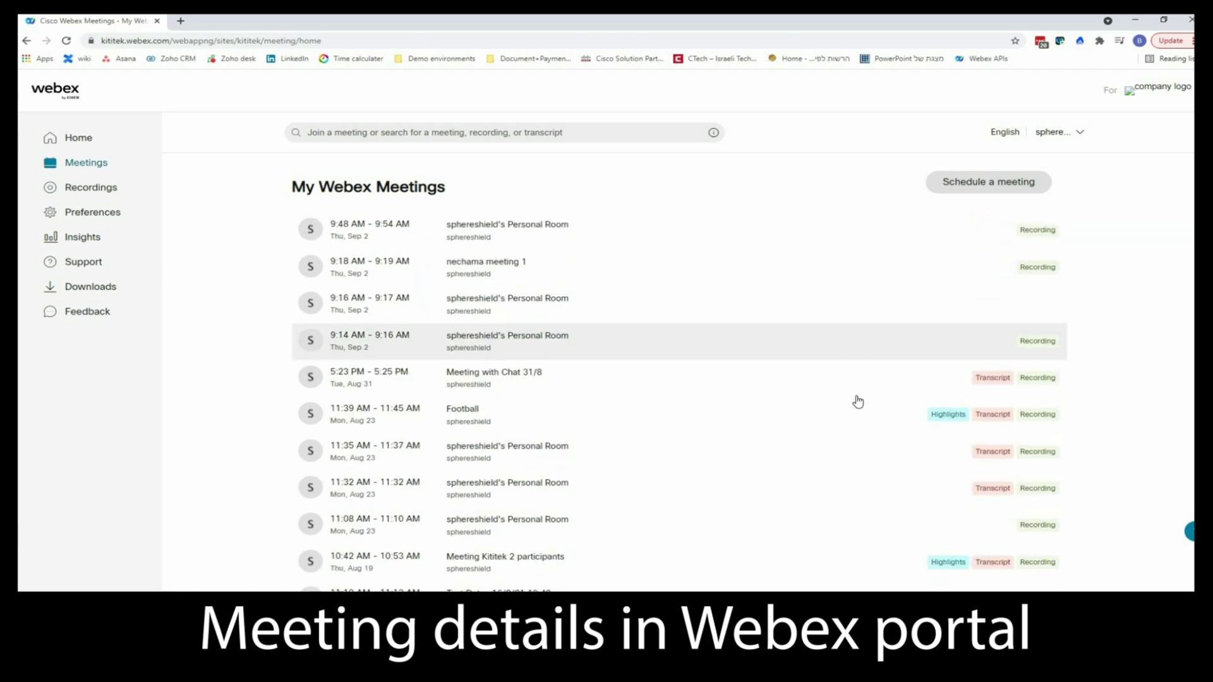
scroll(858, 402, down, 1)
scroll(660, 389, down, 3)
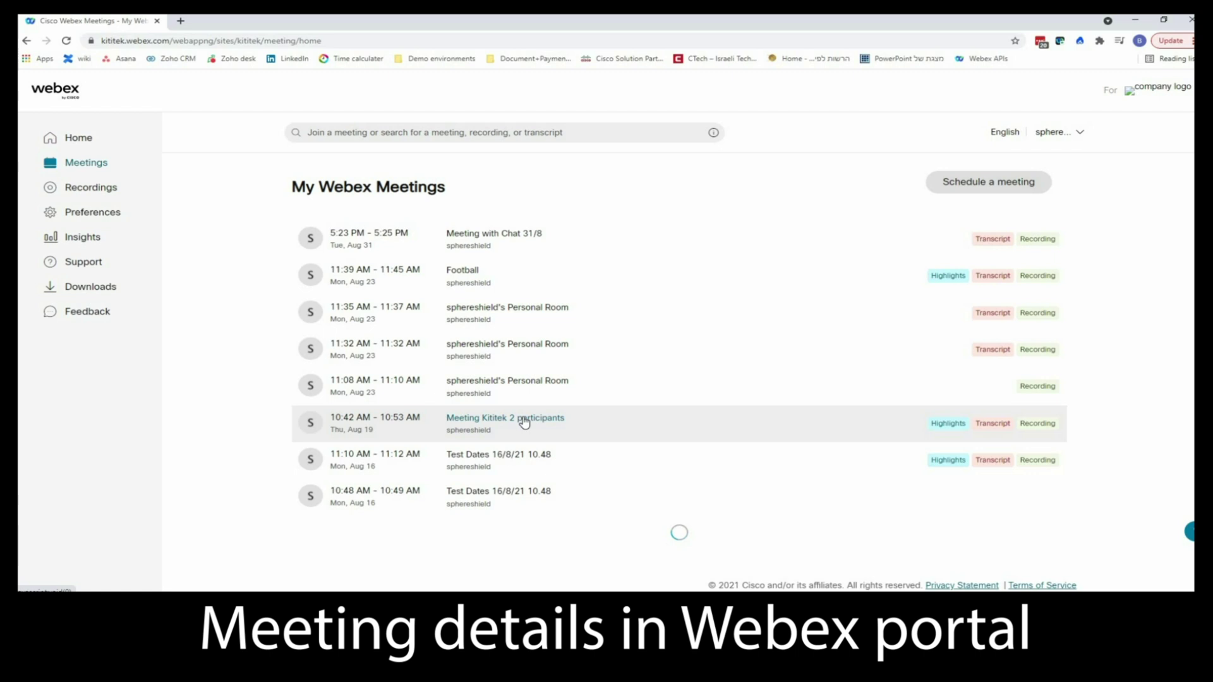
Open Meeting Kititek 2 participants and browse its keyword cloud and transcript.
click(524, 422)
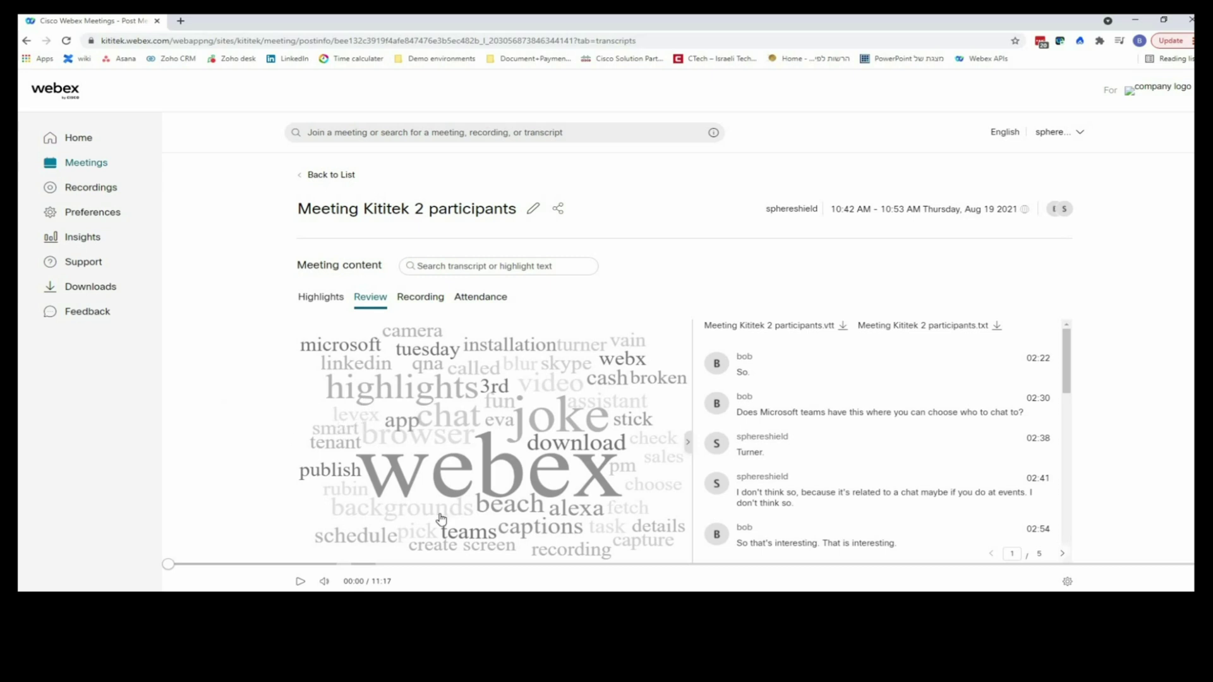
mouse_move(801, 360)
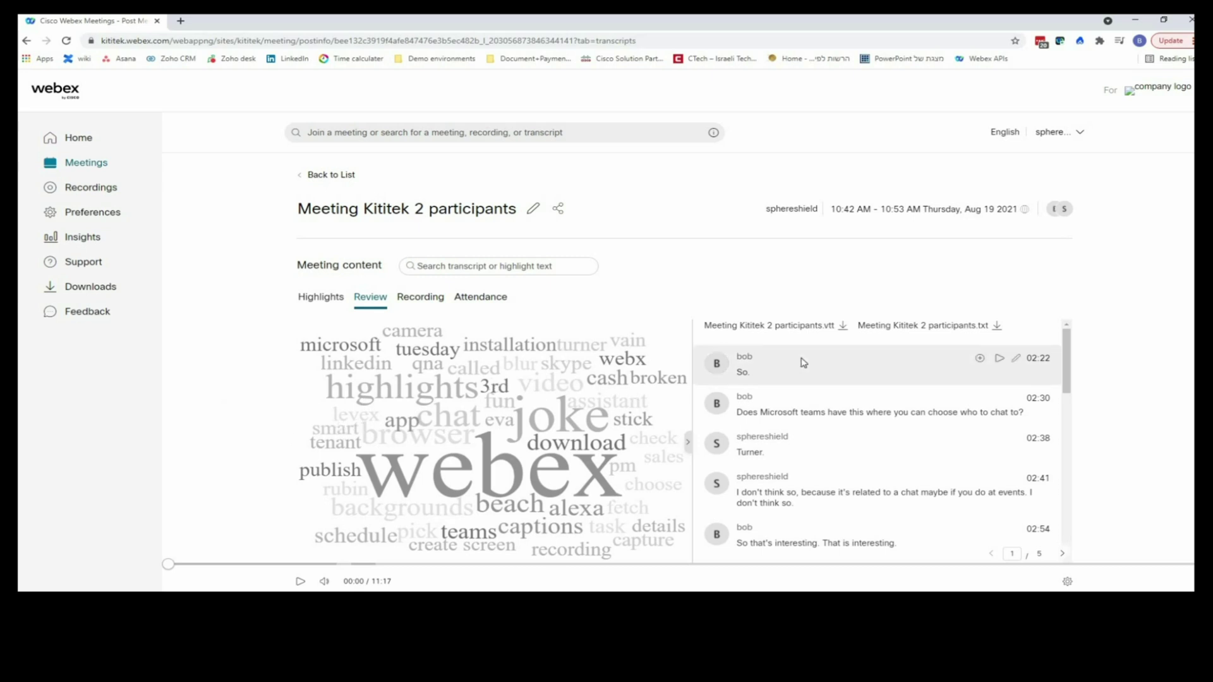
scroll(803, 361, down, 10)
scroll(832, 407, up, 6)
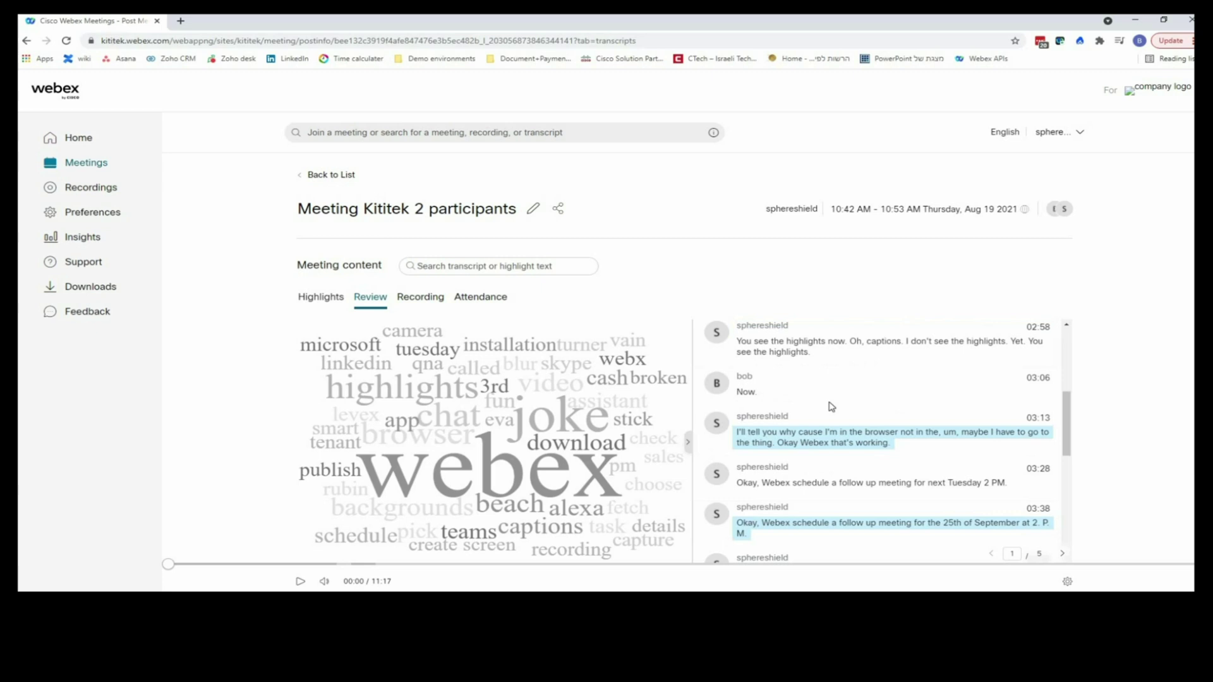
scroll(832, 407, up, 3)
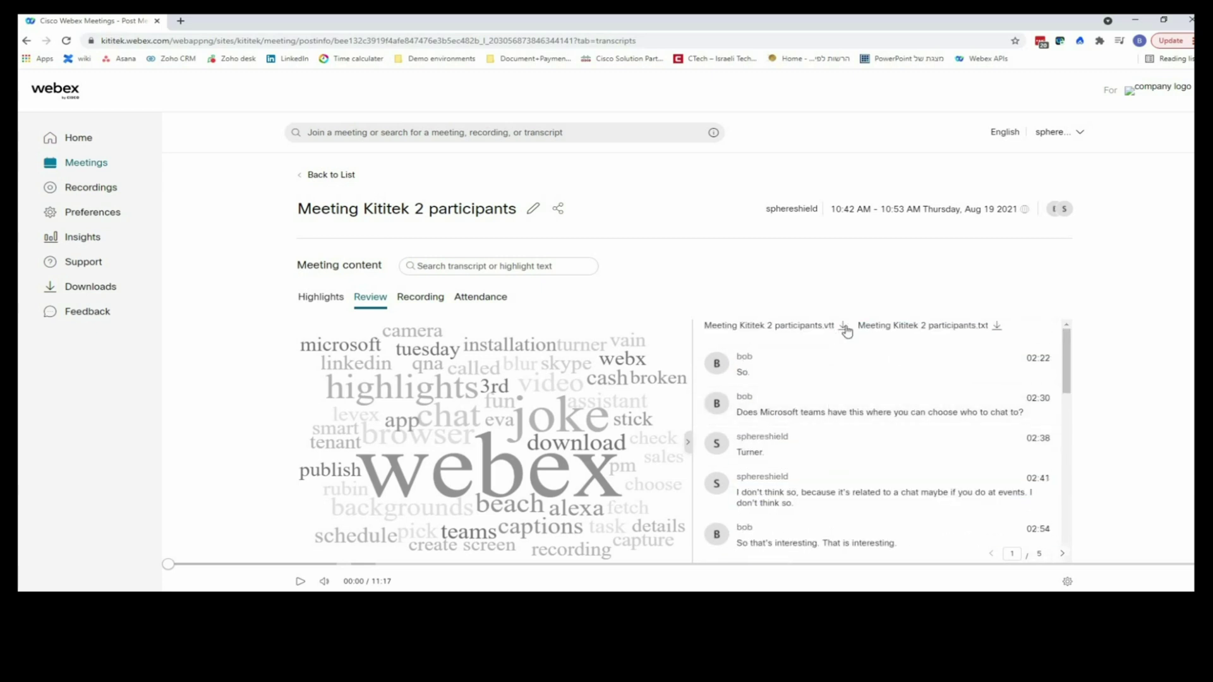
Inspect the MP4 recording details, then show attendance with connection times and durations.
click(434, 301)
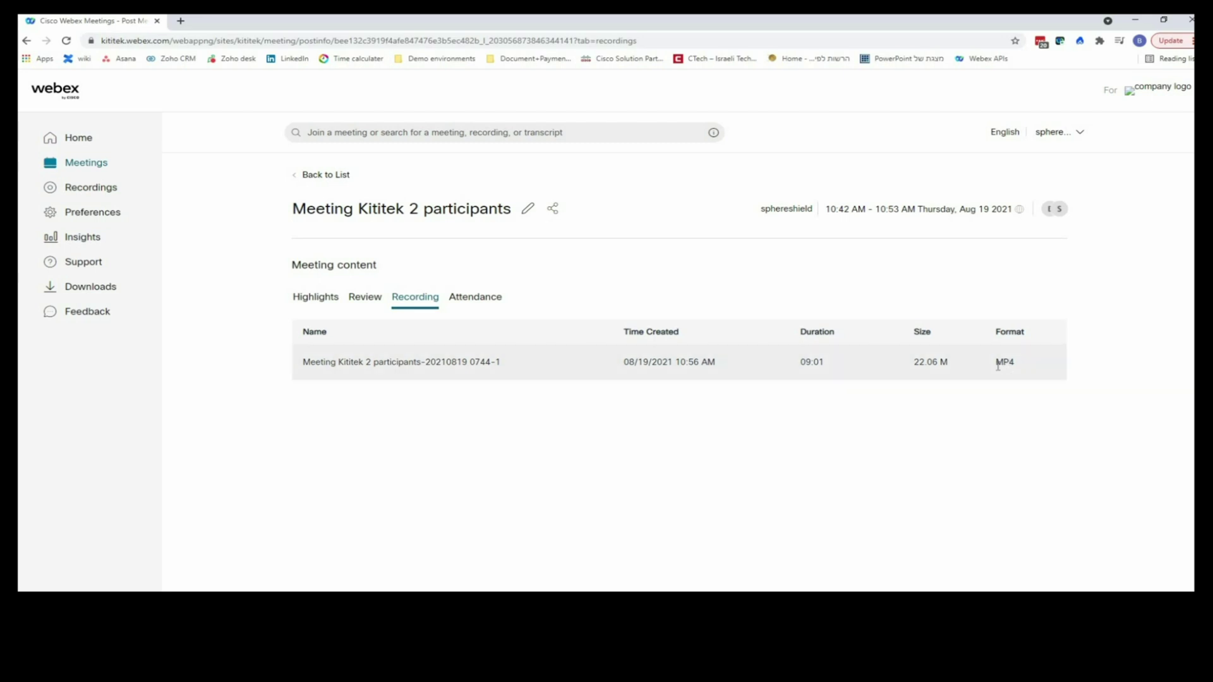
double_click(998, 365)
scroll(474, 273, down, 1)
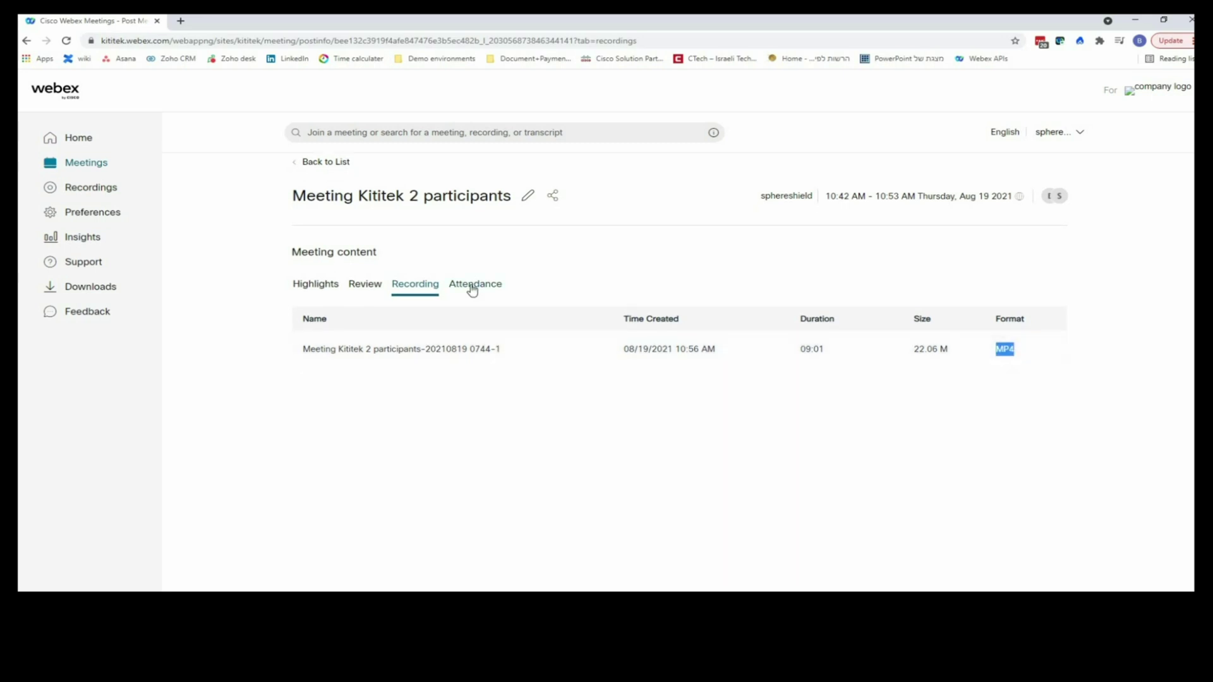
click(472, 290)
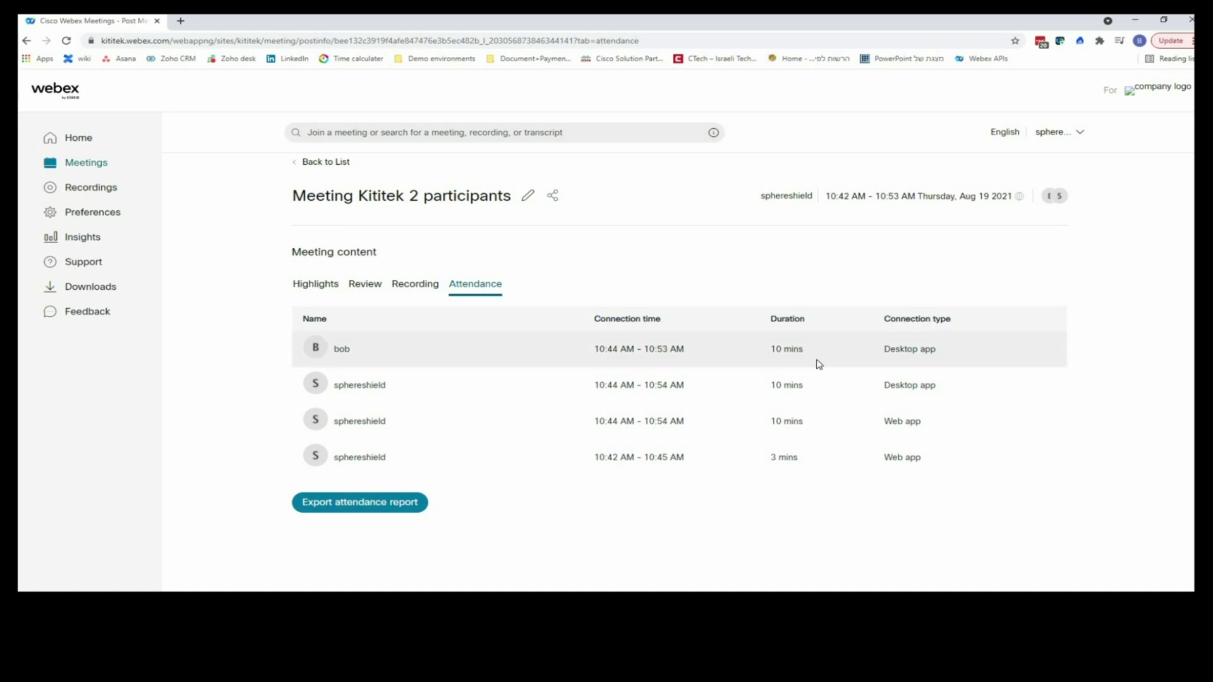
Show the four voice-command highlights, play the first one's audio and tick it for sharing.
click(319, 283)
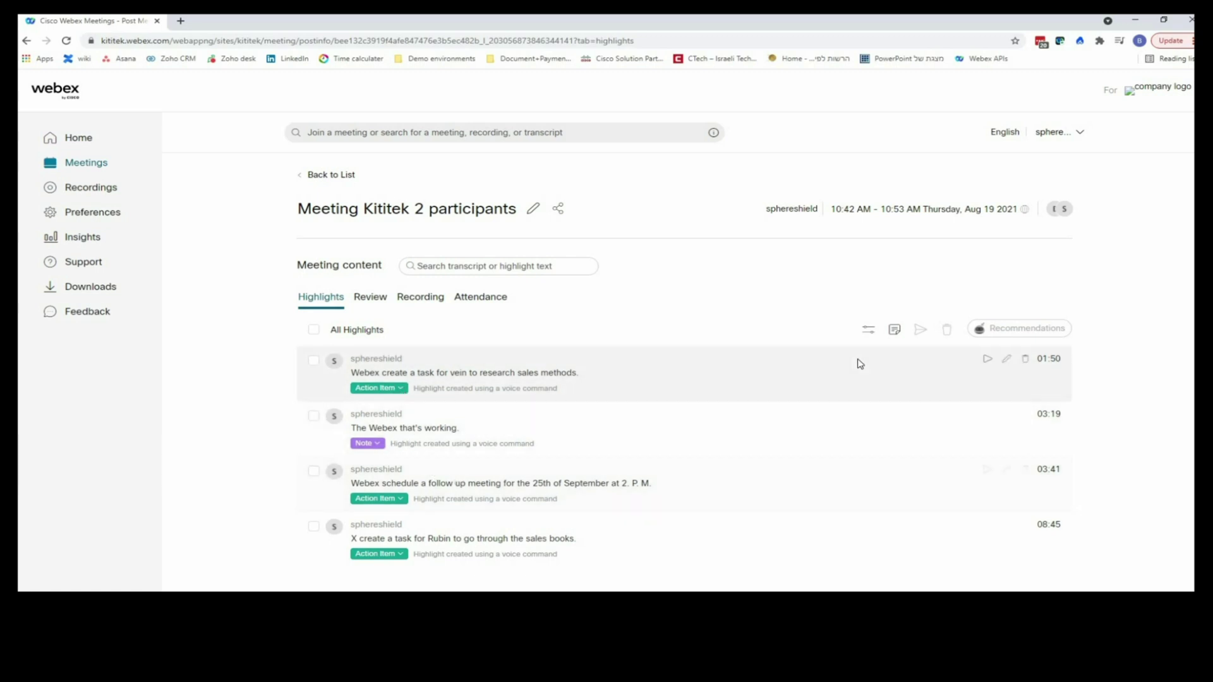
click(989, 359)
click(314, 361)
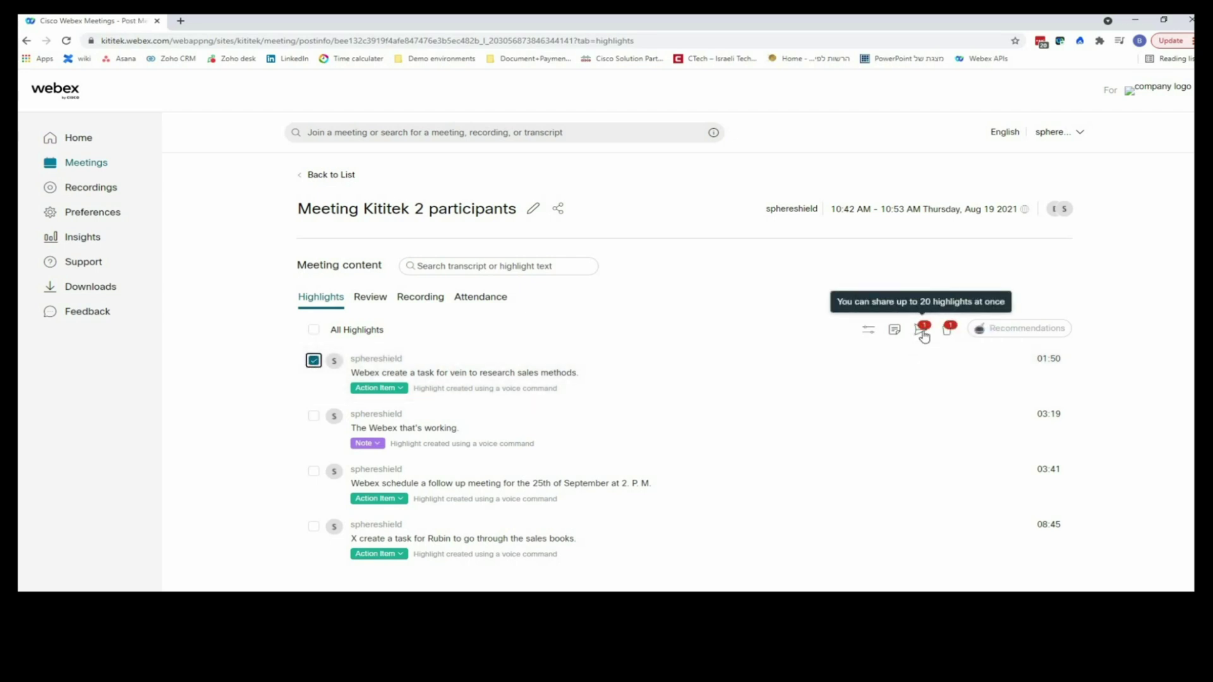